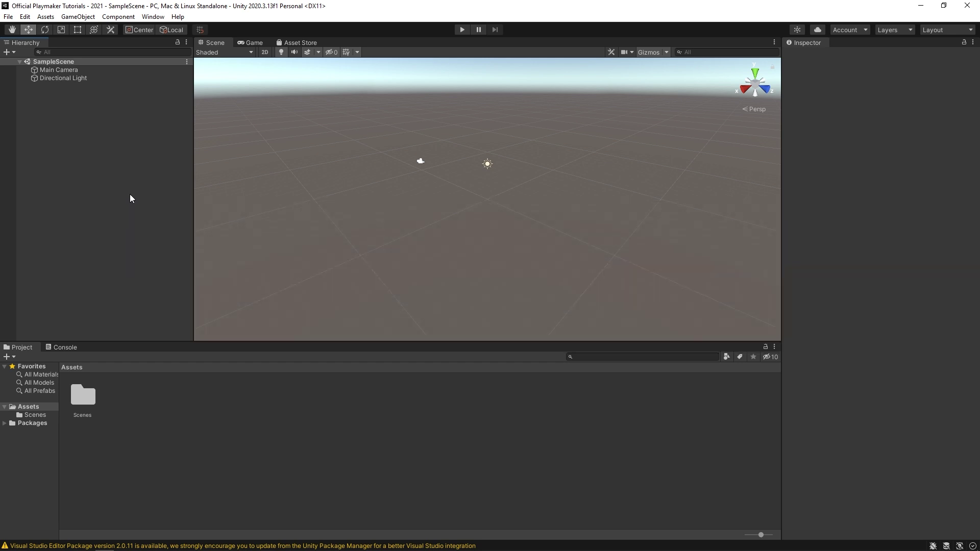
# Open the Package Manager filtered to My Assets and sign in to see purchased assets.
pyautogui.click(154, 18)
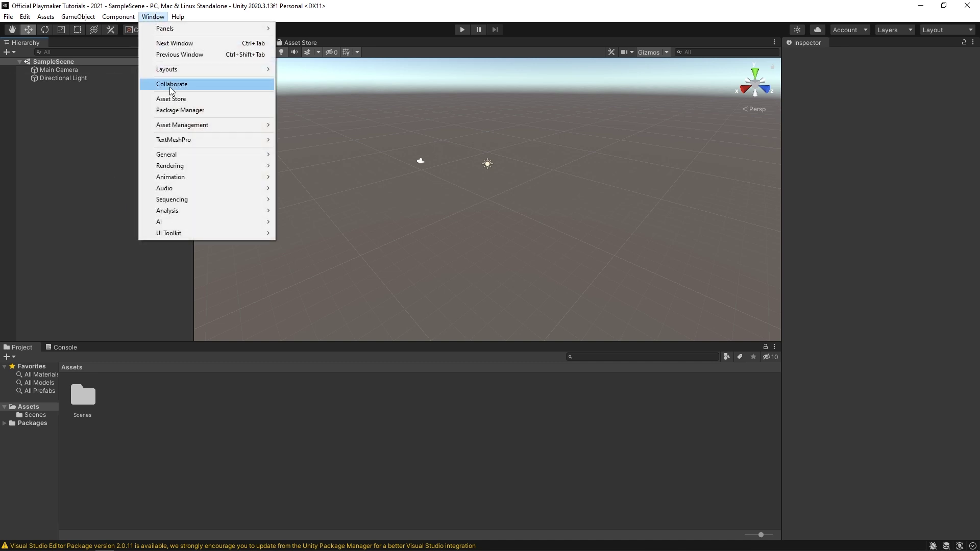
pyautogui.click(174, 110)
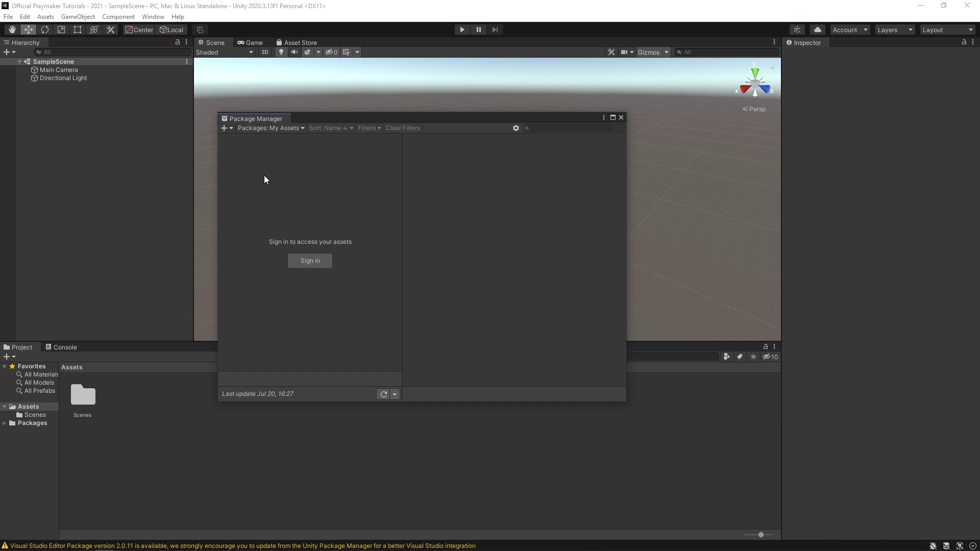
pyautogui.click(256, 129)
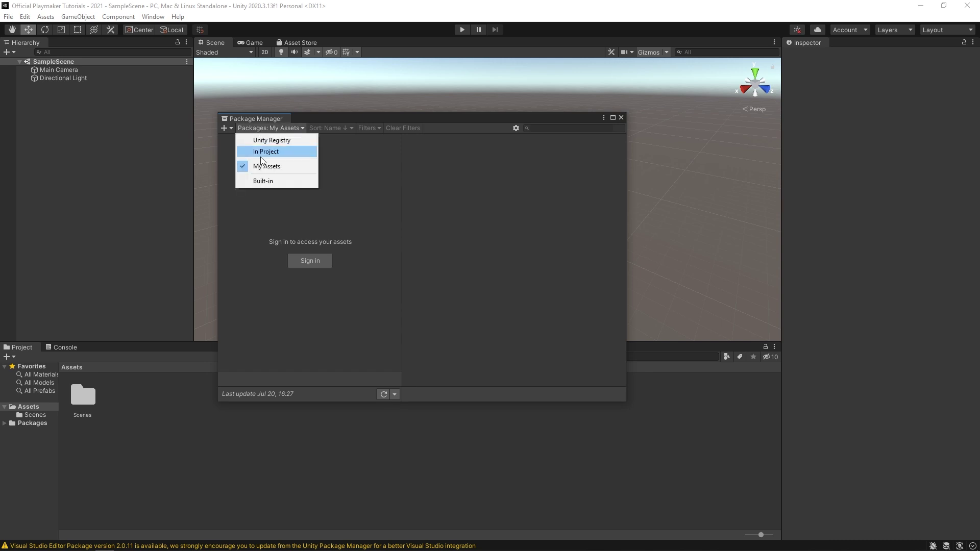
pyautogui.click(272, 168)
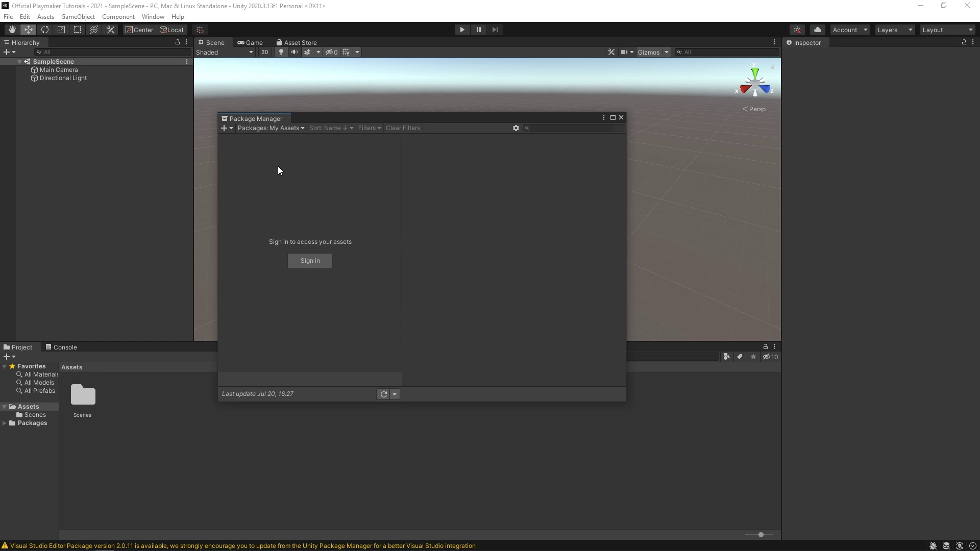
pyautogui.click(310, 267)
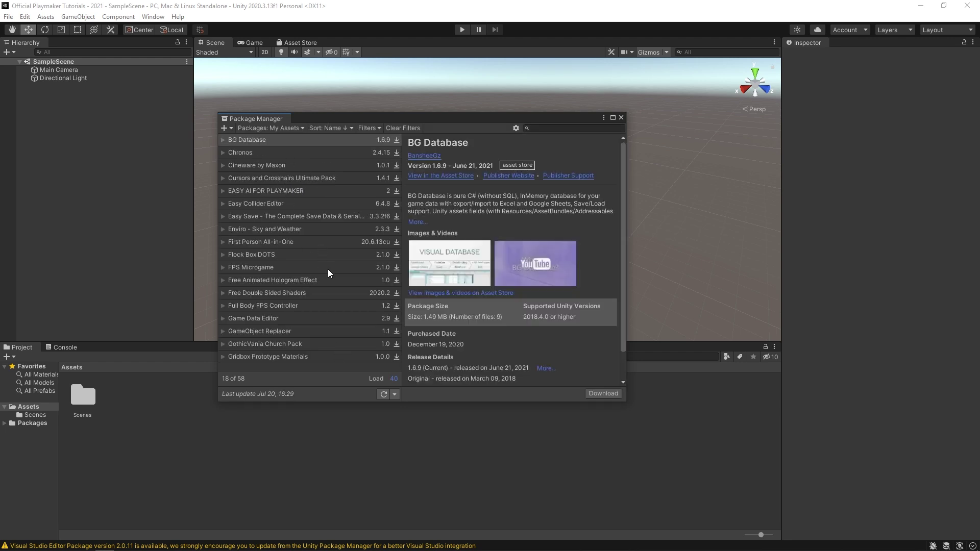
# Load the full asset list, download Playmaker 1.9.2.f3, and bring up its Import Unity Package dialog.
pyautogui.click(393, 378)
pyautogui.scroll(-10, 306, 259)
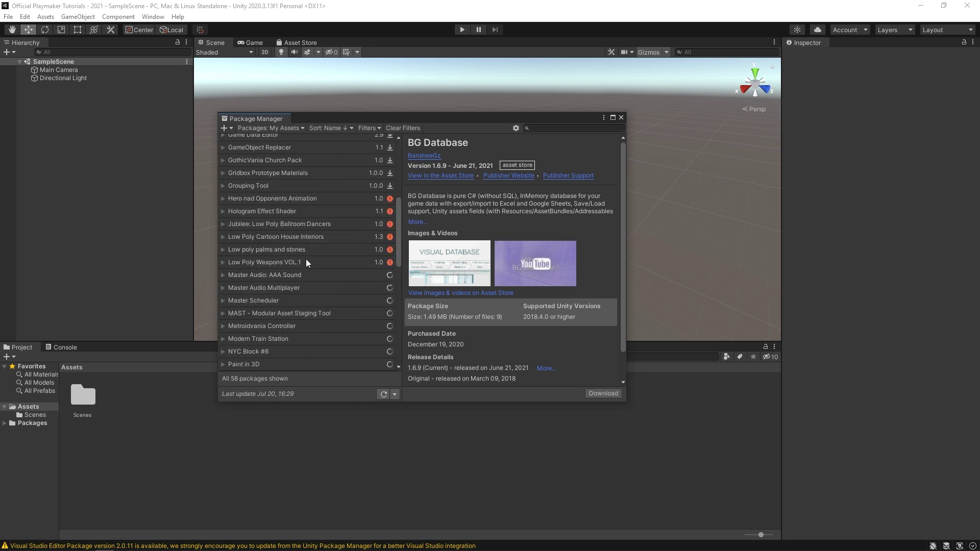
pyautogui.click(251, 299)
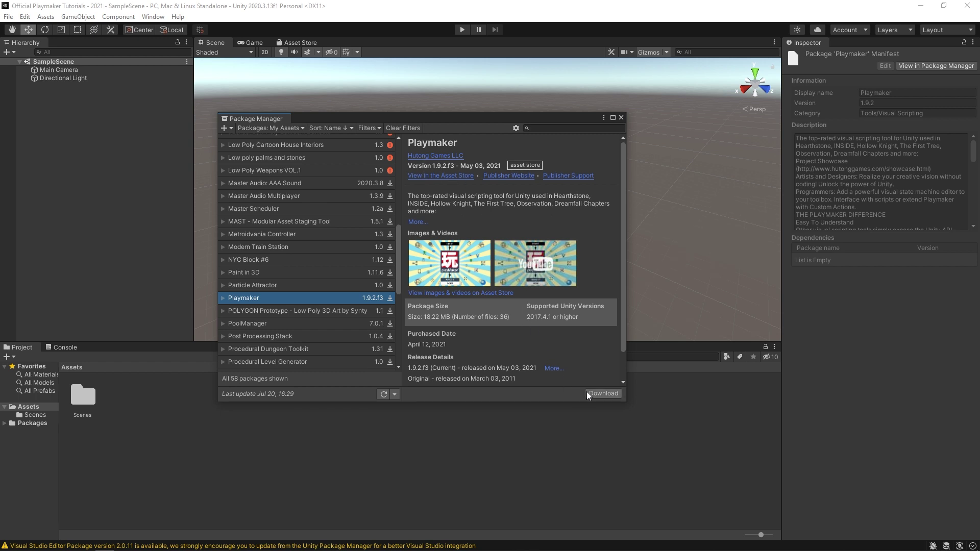
pyautogui.click(603, 394)
pyautogui.click(606, 394)
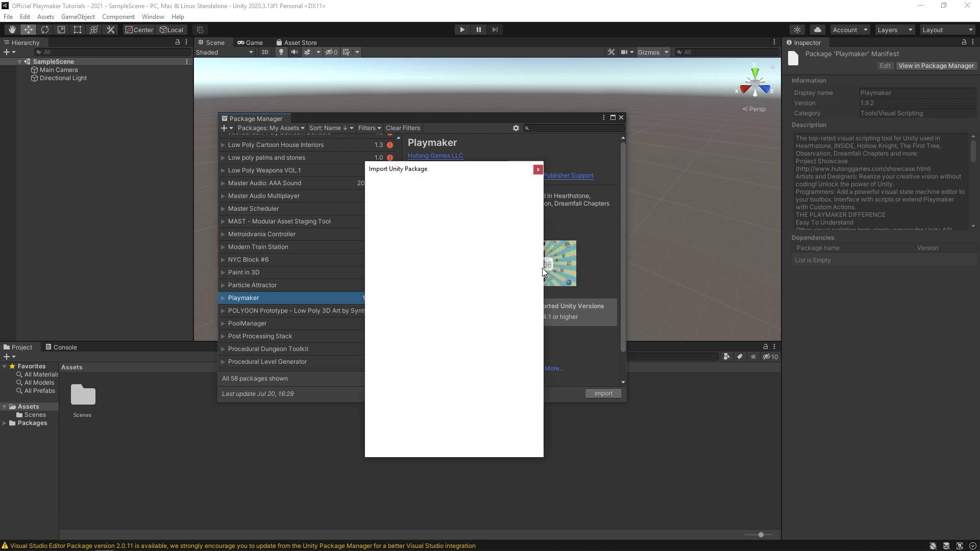
pyautogui.moveTo(456, 173); pyautogui.dragTo(451, 83)
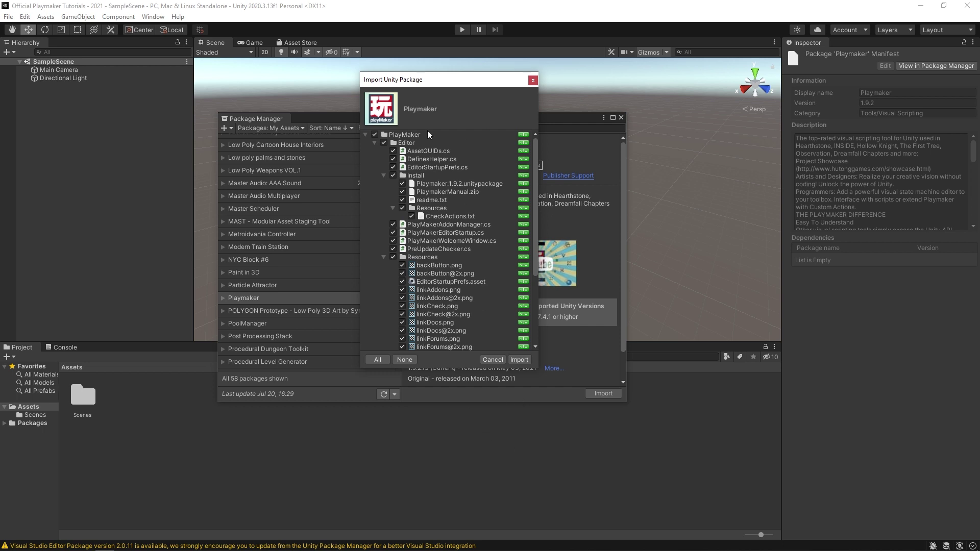
# Import the package, install PlayMaker 1.9.2f3 after confirming the backup, and close the Welcome window.
pyautogui.click(525, 360)
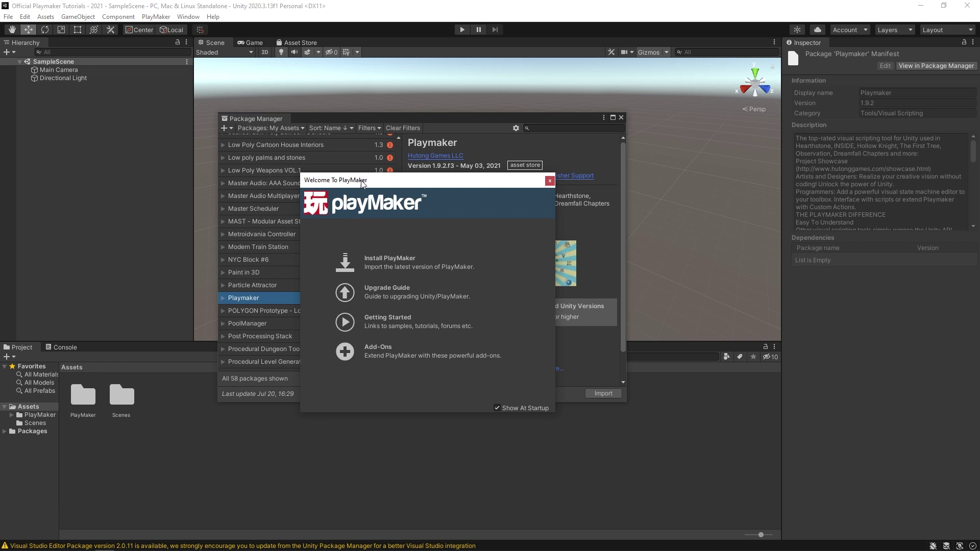
pyautogui.moveTo(361, 183); pyautogui.dragTo(405, 200)
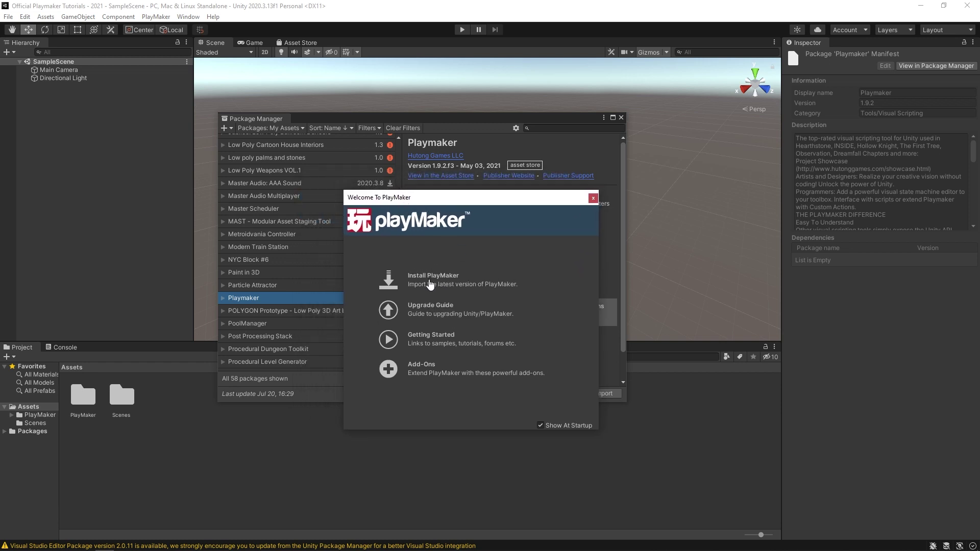
pyautogui.click(431, 284)
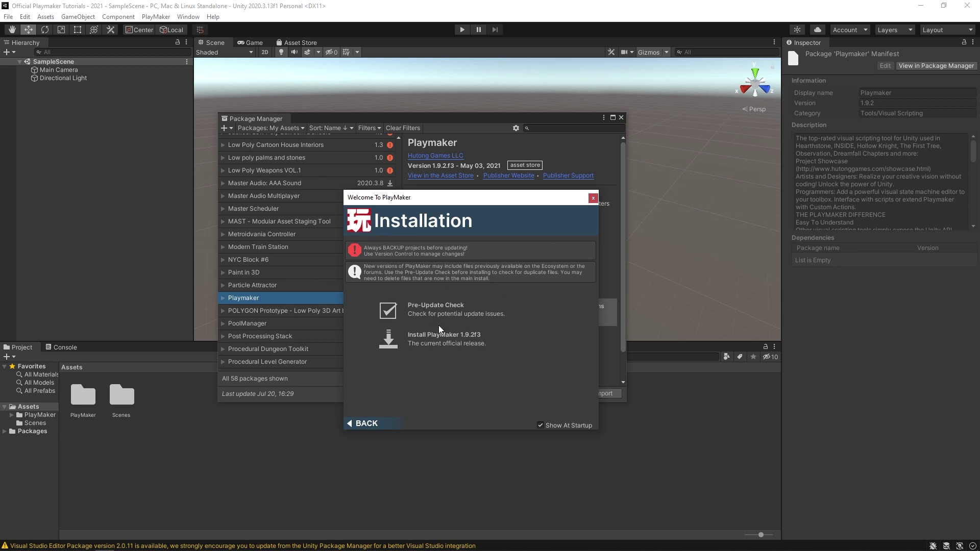
pyautogui.click(440, 341)
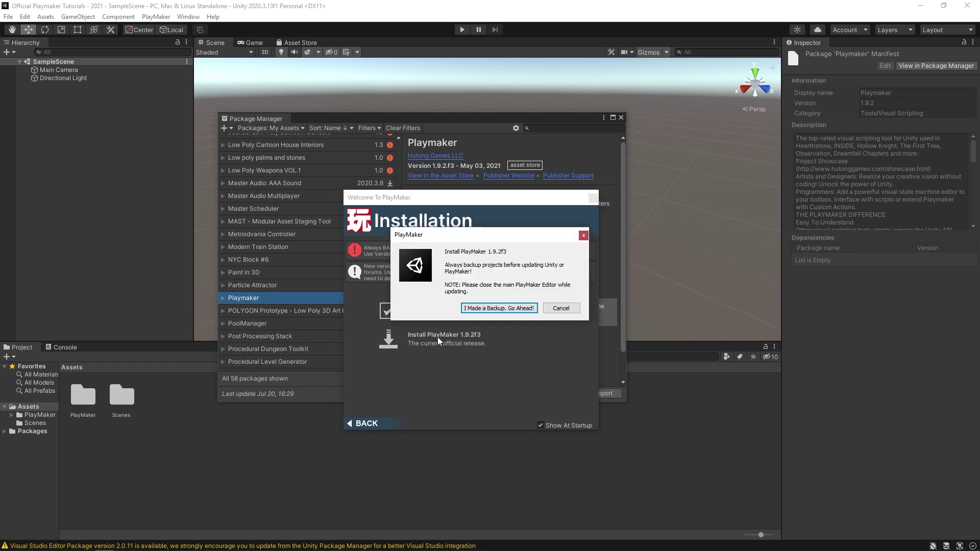
pyautogui.click(499, 309)
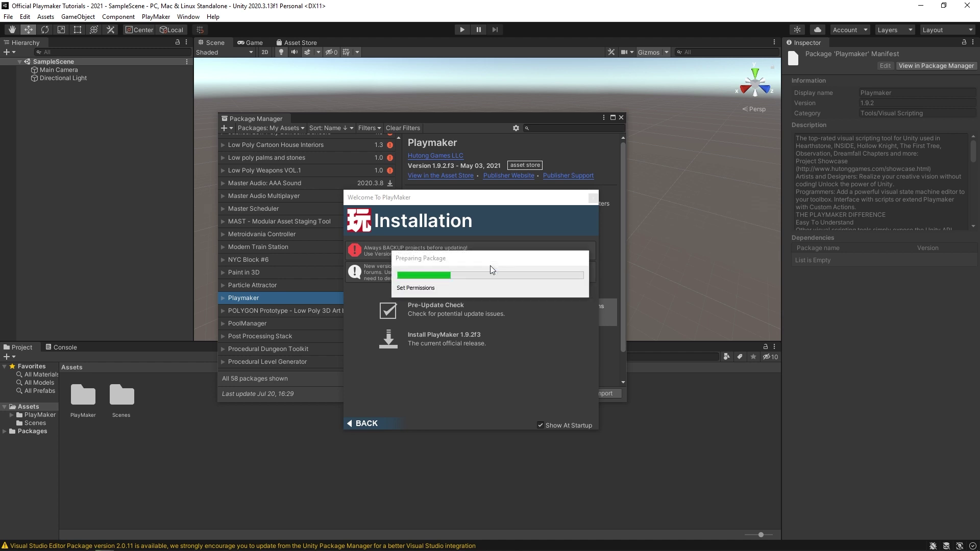
pyautogui.click(519, 360)
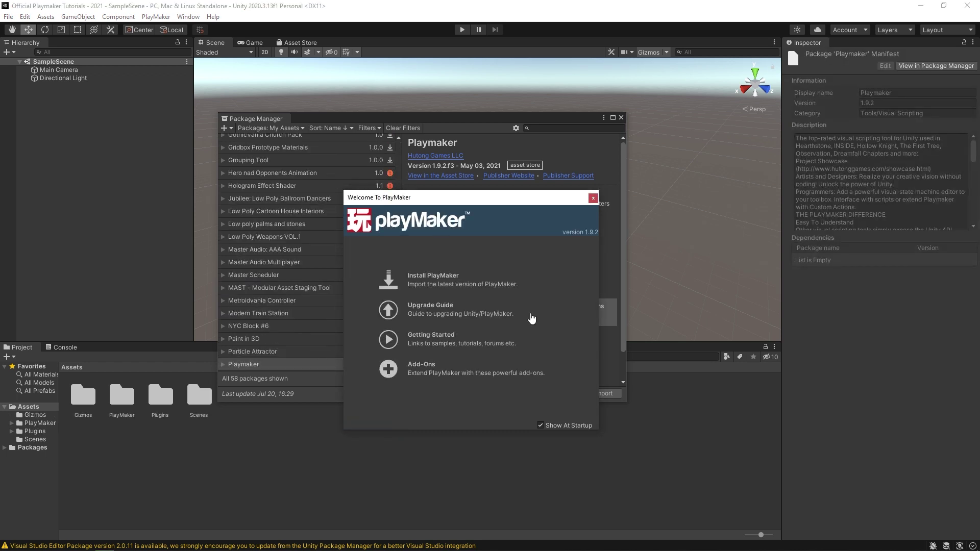
pyautogui.click(593, 198)
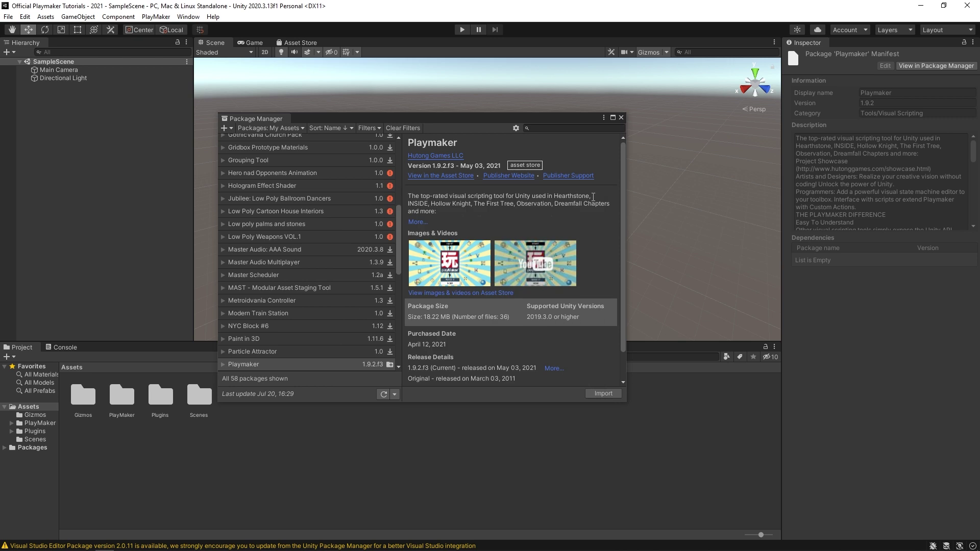
# Close the Package Manager and show the PlayMaker folder contents in the Project panel.
pyautogui.click(620, 117)
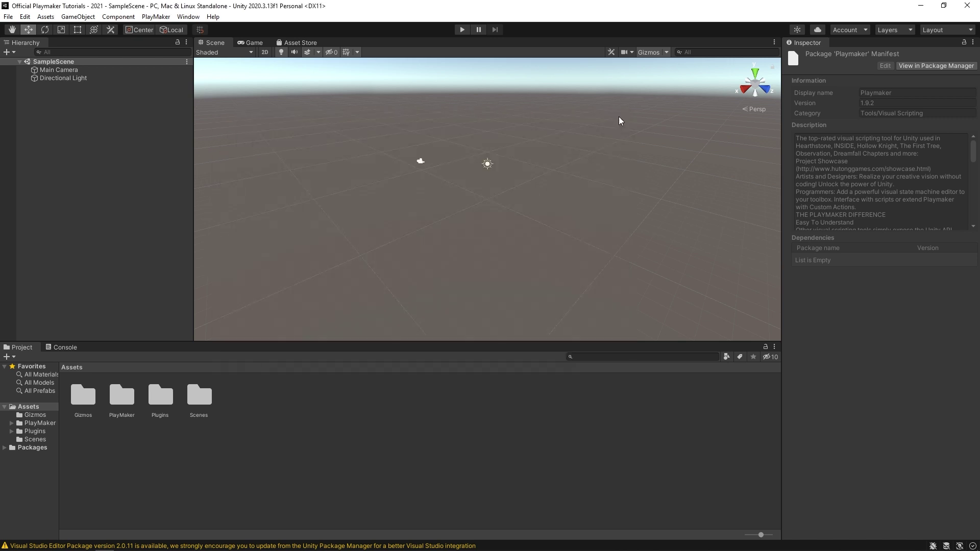
pyautogui.click(152, 17)
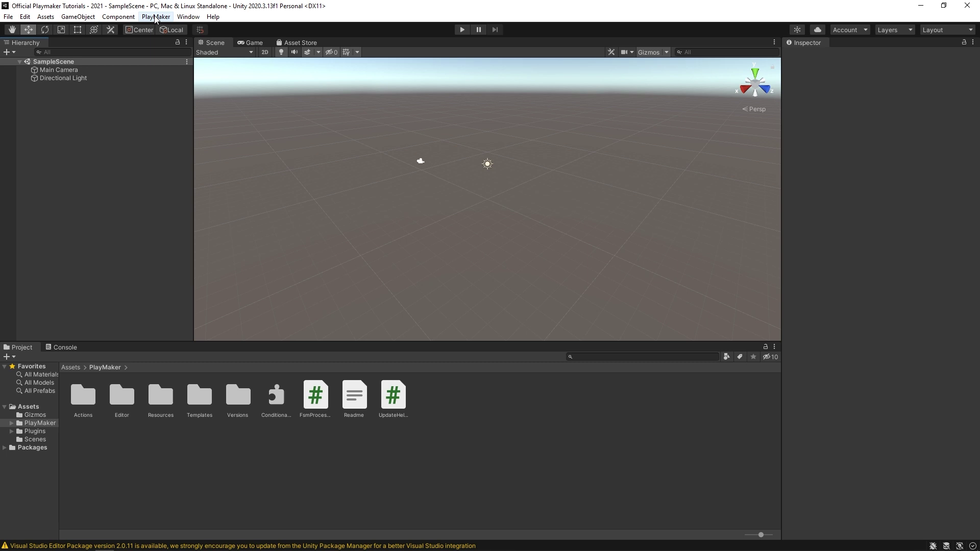
pyautogui.click(153, 18)
pyautogui.click(39, 424)
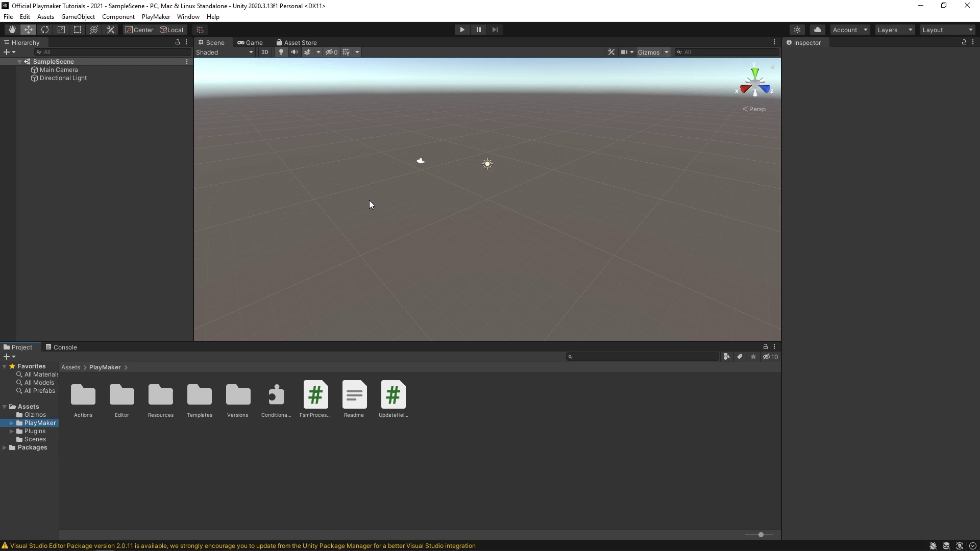
# Open the PlayMaker Editor, turn off the startup welcome screen, and dock it beside the Project panel.
pyautogui.click(156, 17)
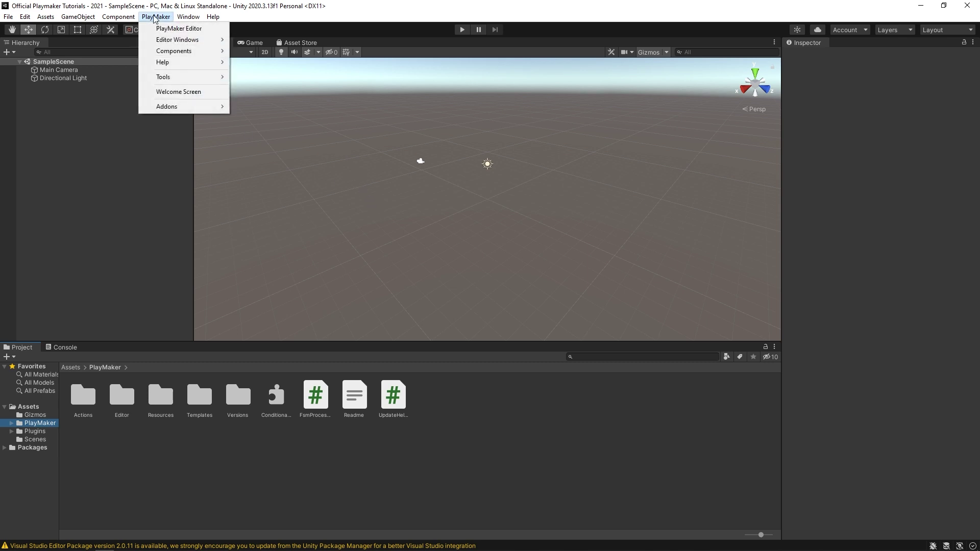
pyautogui.click(199, 28)
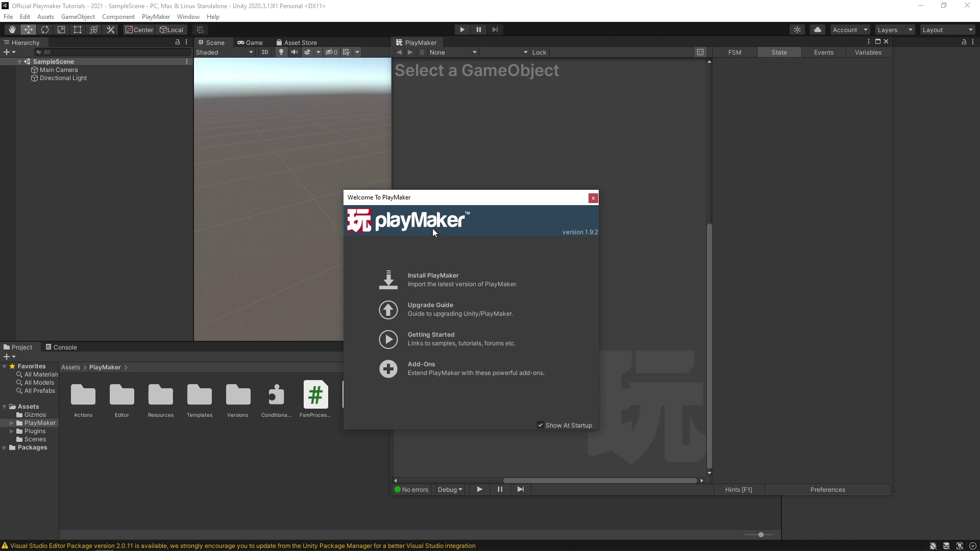
pyautogui.click(540, 427)
pyautogui.click(593, 198)
pyautogui.moveTo(559, 42); pyautogui.dragTo(466, 75)
pyautogui.moveTo(325, 76); pyautogui.dragTo(661, 437)
pyautogui.moveTo(369, 414); pyautogui.dragTo(203, 414)
# Open the PlayMaker Actions browser with a cleared search and dock it below the Inspector.
pyautogui.click(156, 16)
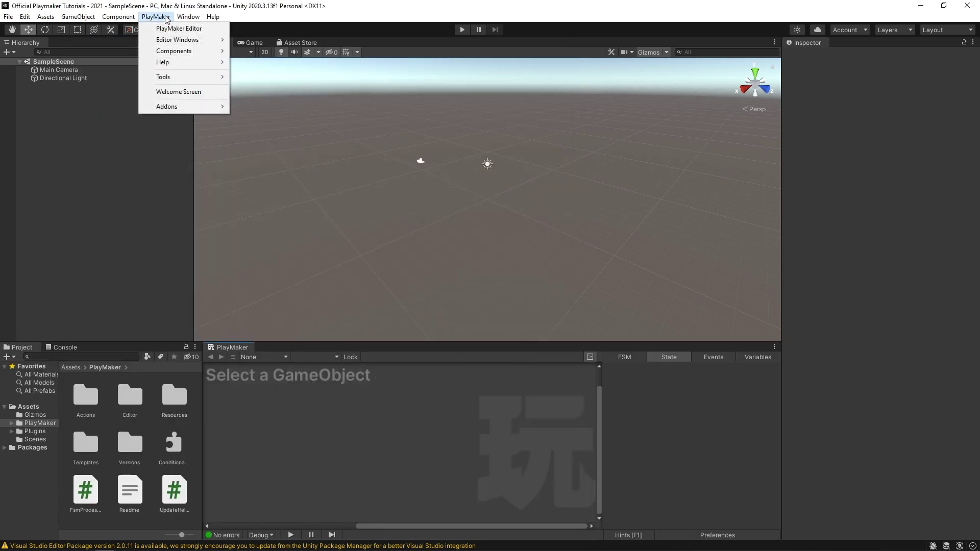
pyautogui.moveTo(165, 41)
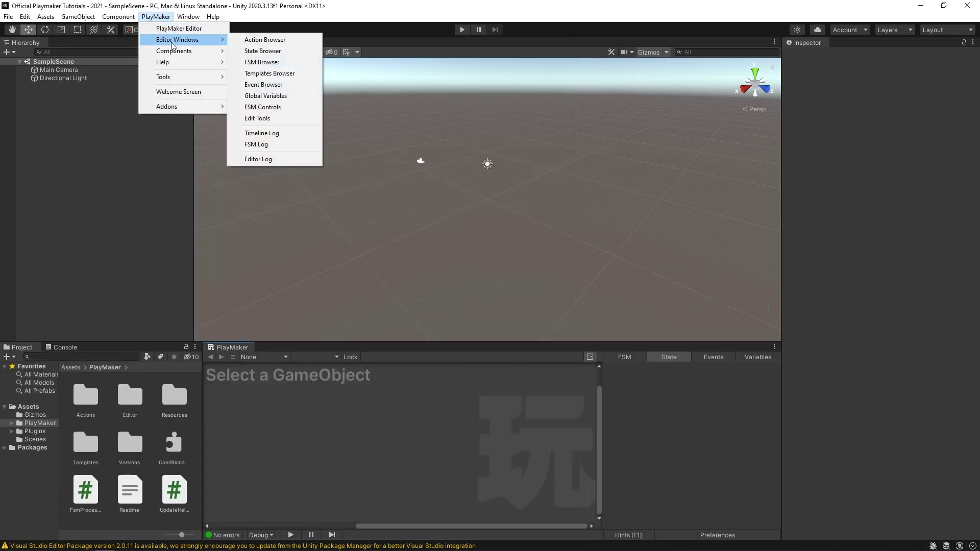
pyautogui.click(275, 40)
pyautogui.press('BackSpace')
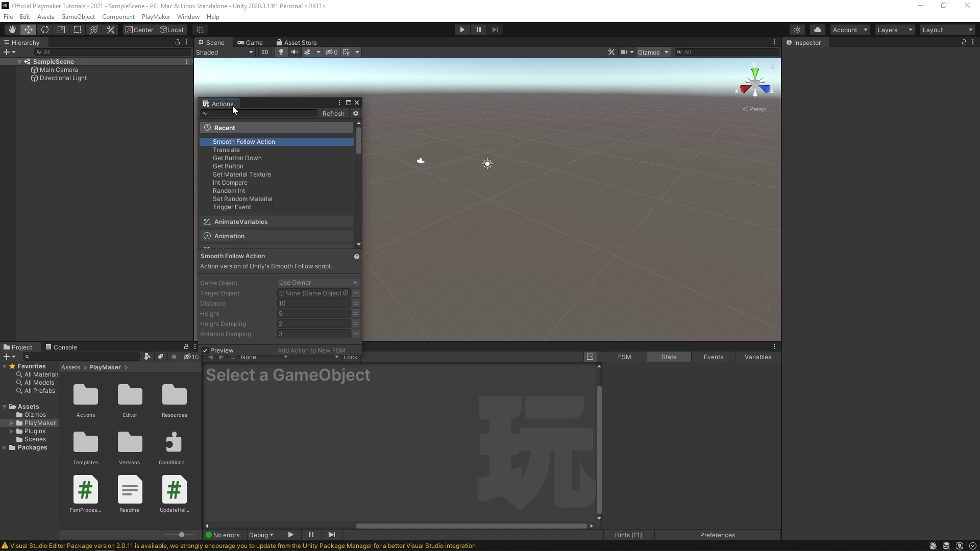
pyautogui.click(264, 132)
pyautogui.moveTo(221, 106); pyautogui.dragTo(882, 440)
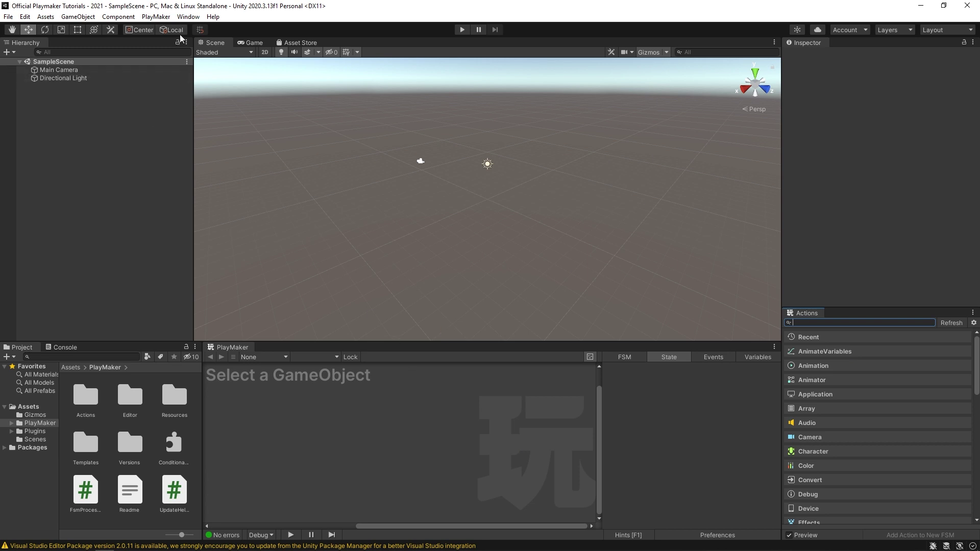
# Save the current editor arrangement as a layout named MyPlaymakerLayout.
pyautogui.click(188, 16)
pyautogui.moveTo(194, 73)
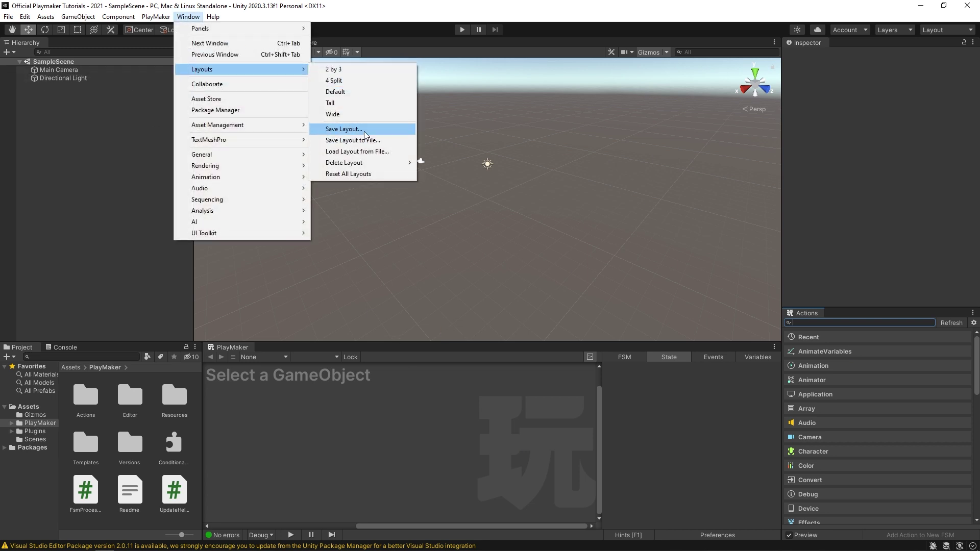
pyautogui.click(344, 128)
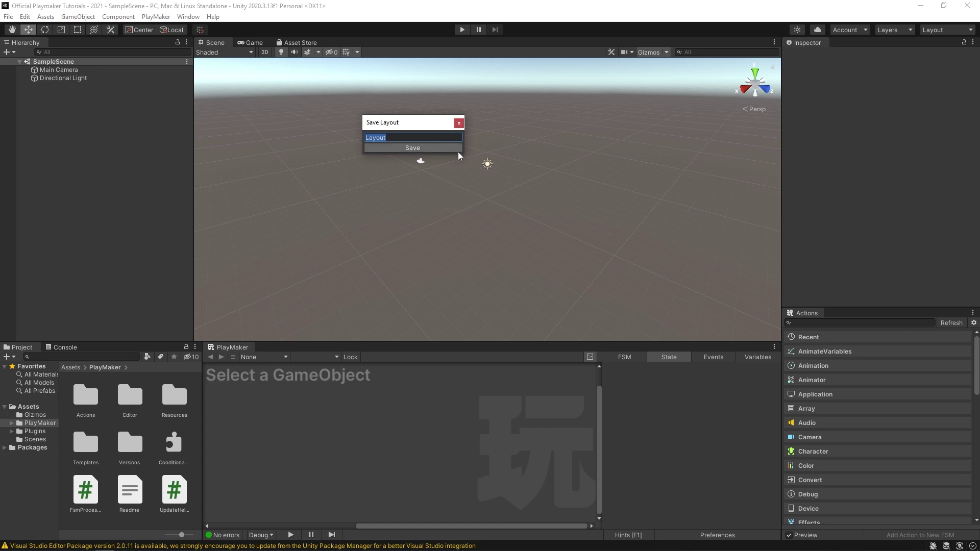
pyautogui.write('MyPlaymakerLayout')
pyautogui.press('Return')
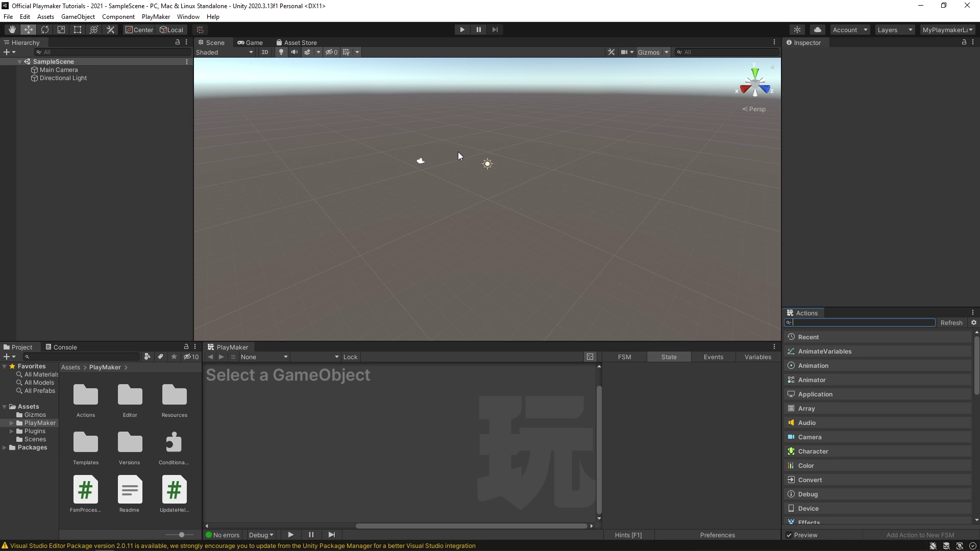
# Switch the editor to the Default layout, then bring up the Layouts list again.
pyautogui.click(189, 16)
pyautogui.moveTo(209, 73)
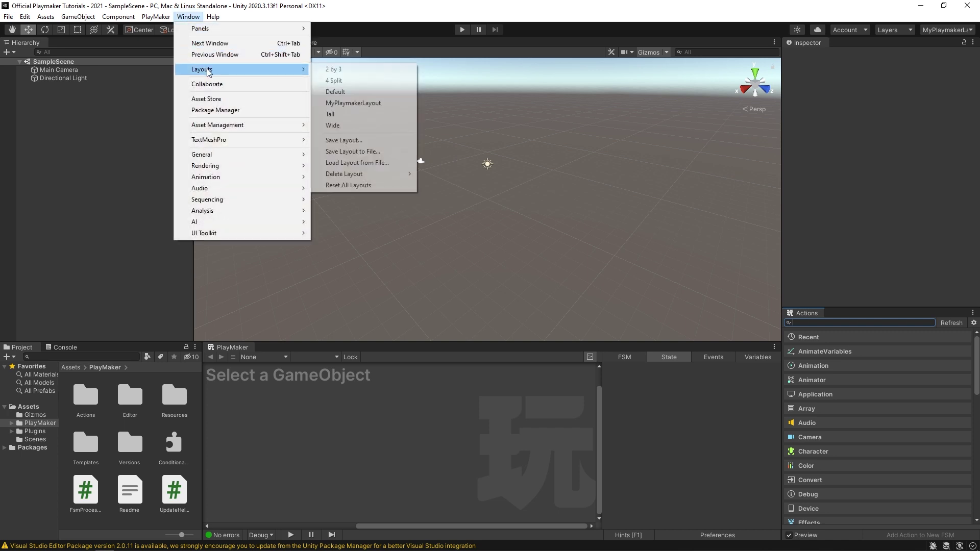
pyautogui.click(335, 91)
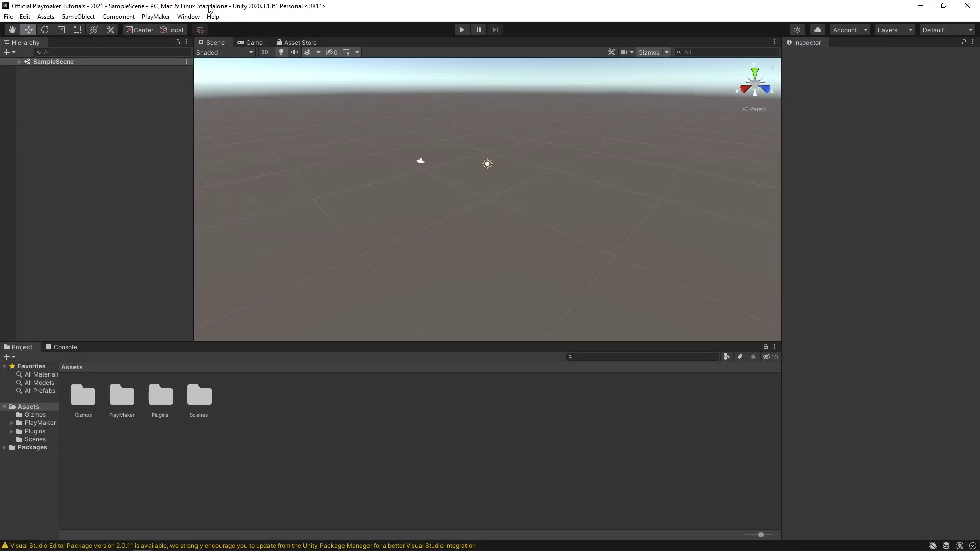
pyautogui.click(189, 17)
pyautogui.moveTo(202, 70)
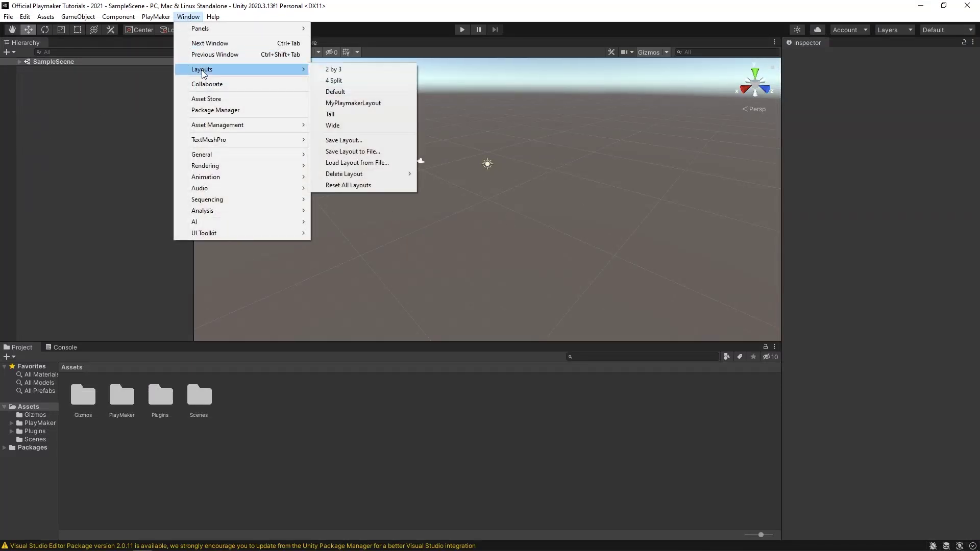